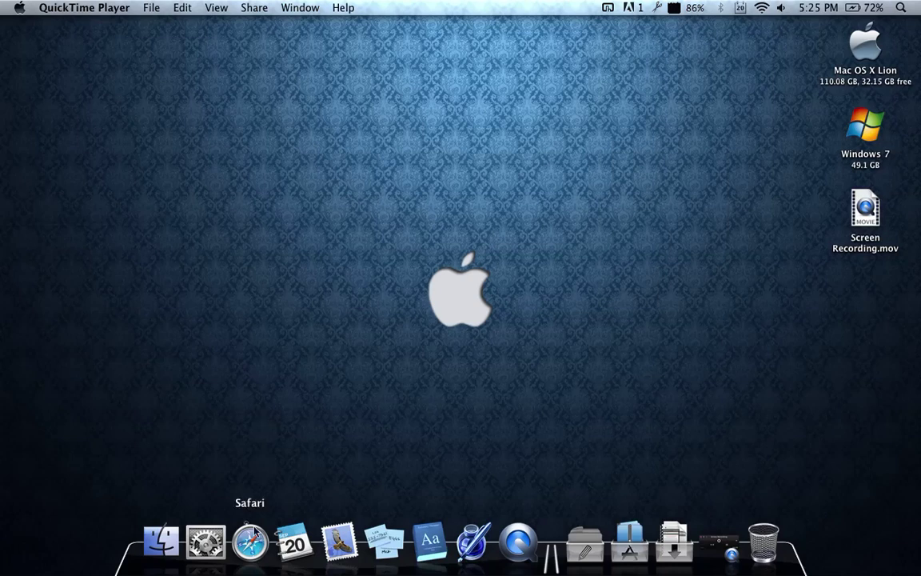
# Launch System Preferences from the Dock to show all preference panes.
pyautogui.click(206, 543)
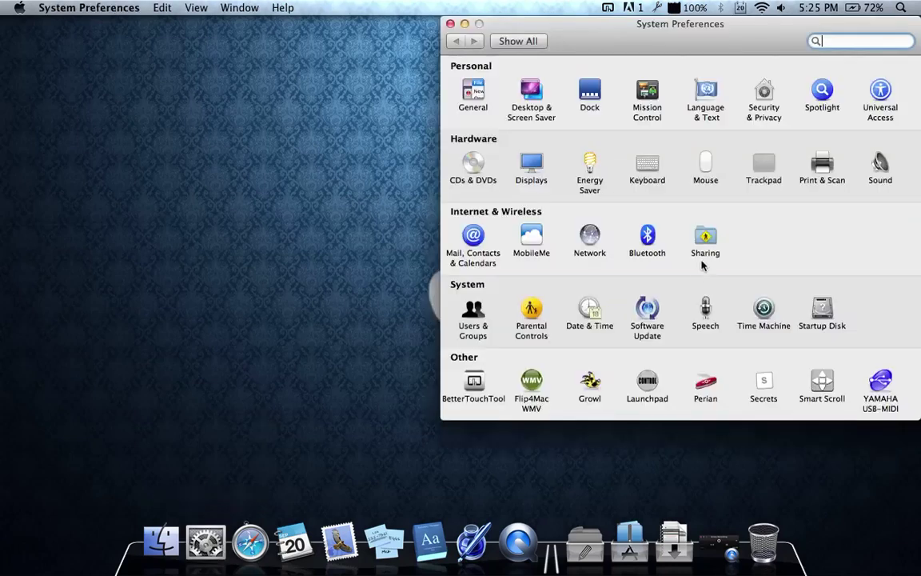
# Review the Sharing pane with all services unchecked, lock it, and return to all panes.
pyautogui.click(705, 240)
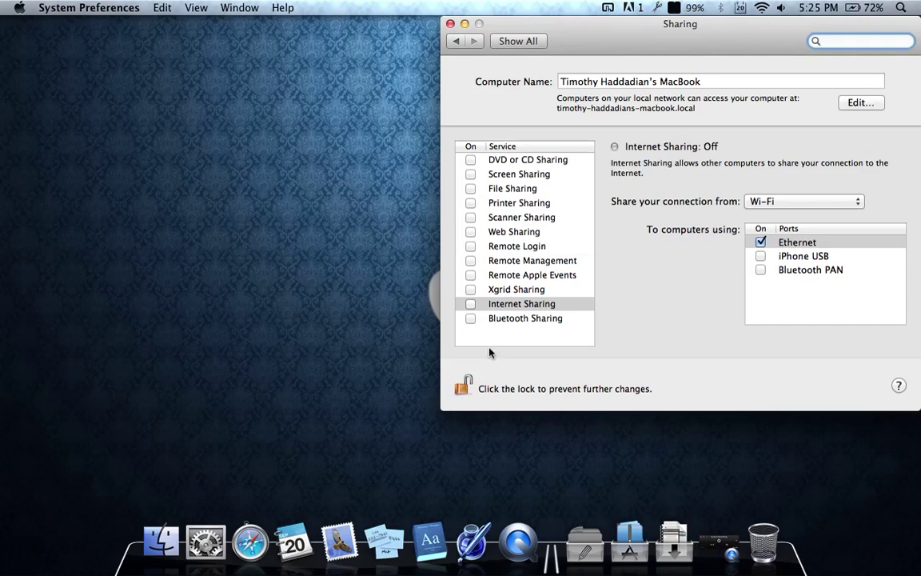
pyautogui.click(464, 386)
pyautogui.click(504, 43)
# Switch to QuickTime Player and quit it to bring up the keep-recording prompt.
pyautogui.click(450, 23)
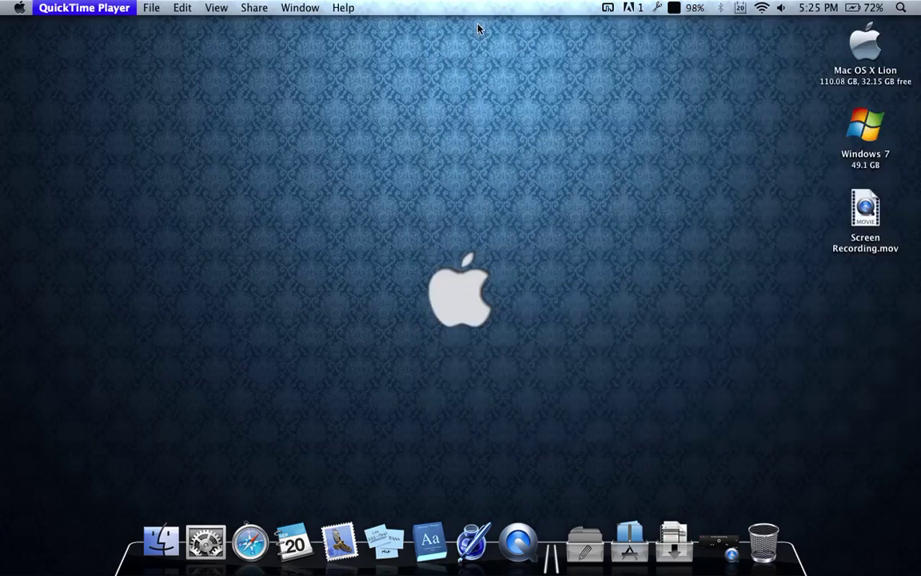
pyautogui.press('super+ctrl+Escape')
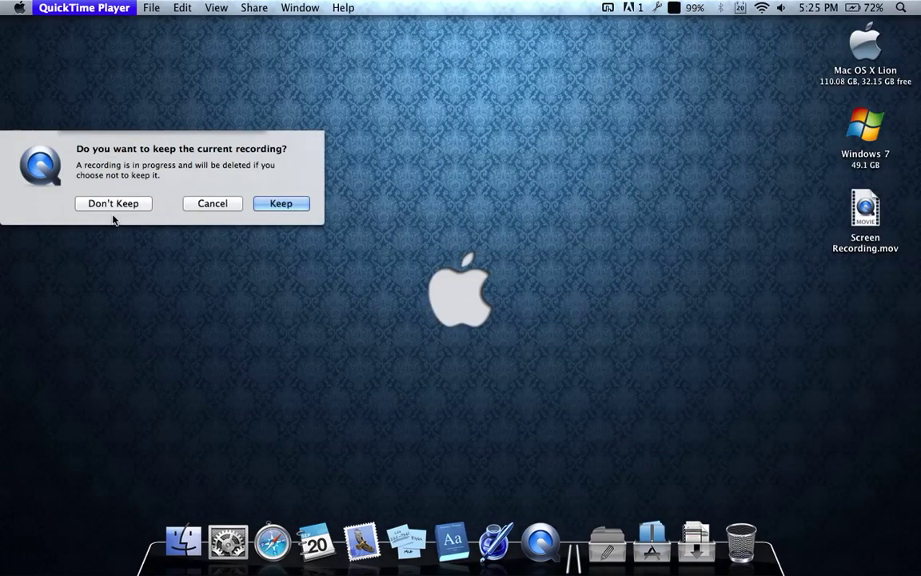